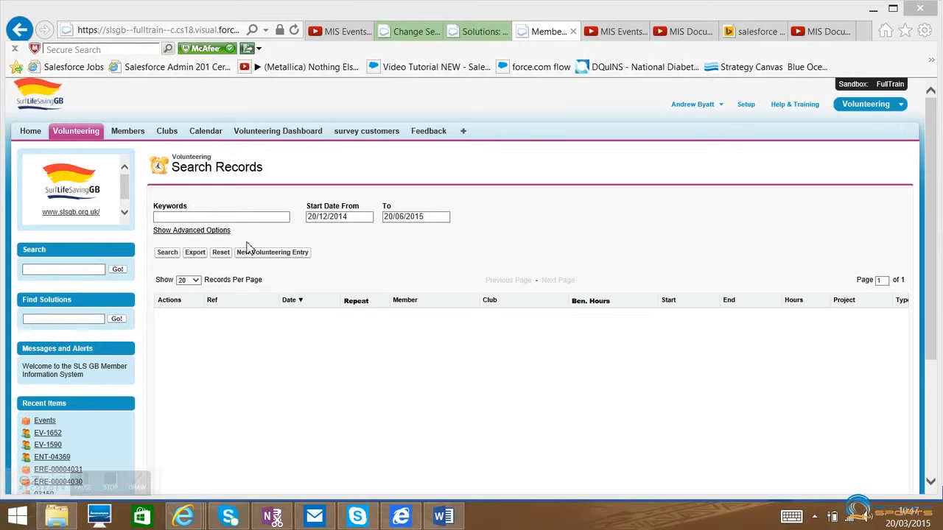
- Start a new volunteering entry and search the member lookup for "test"
click(255, 259)
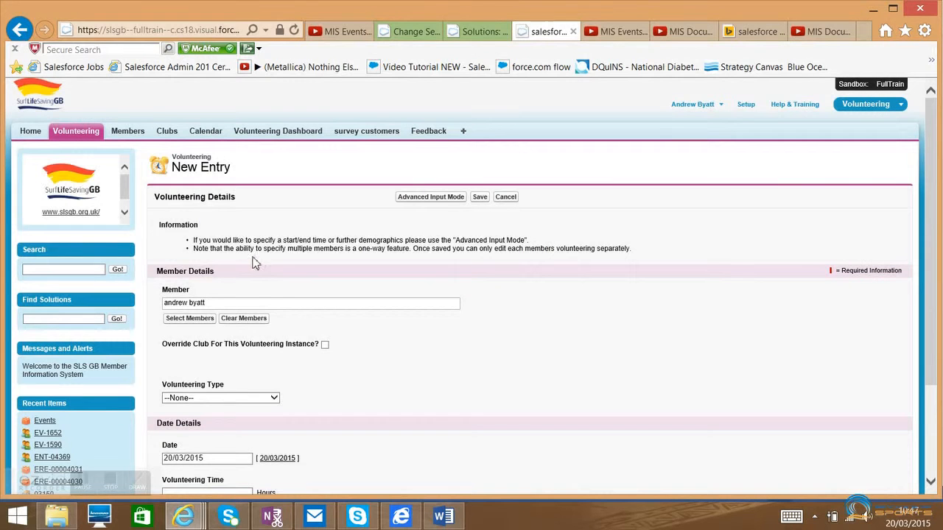
click(201, 322)
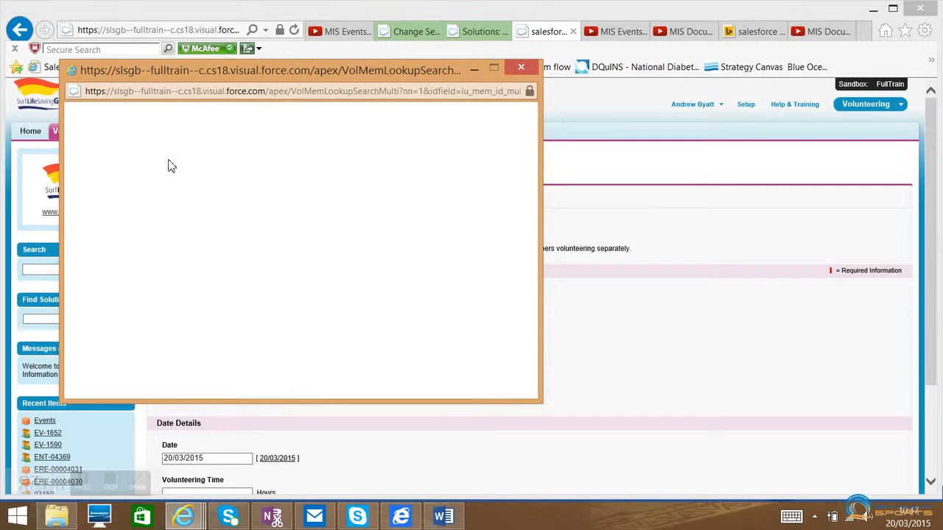
click(164, 179)
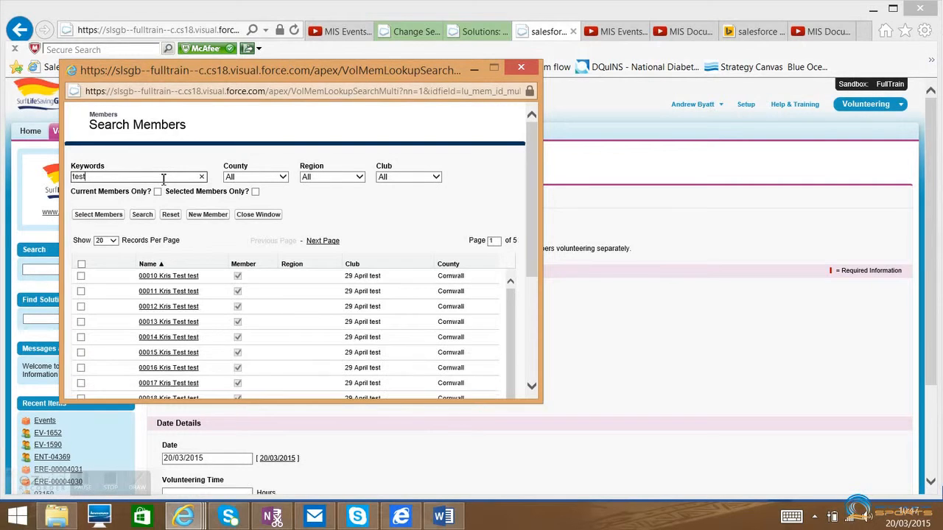
click(143, 215)
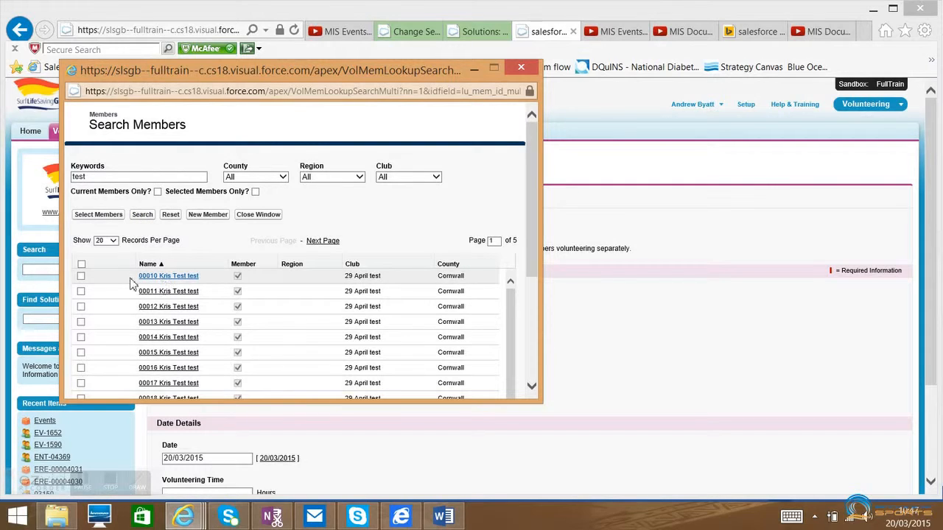
- Add the first member in the search results to the volunteering entry
click(81, 277)
click(81, 277)
click(101, 216)
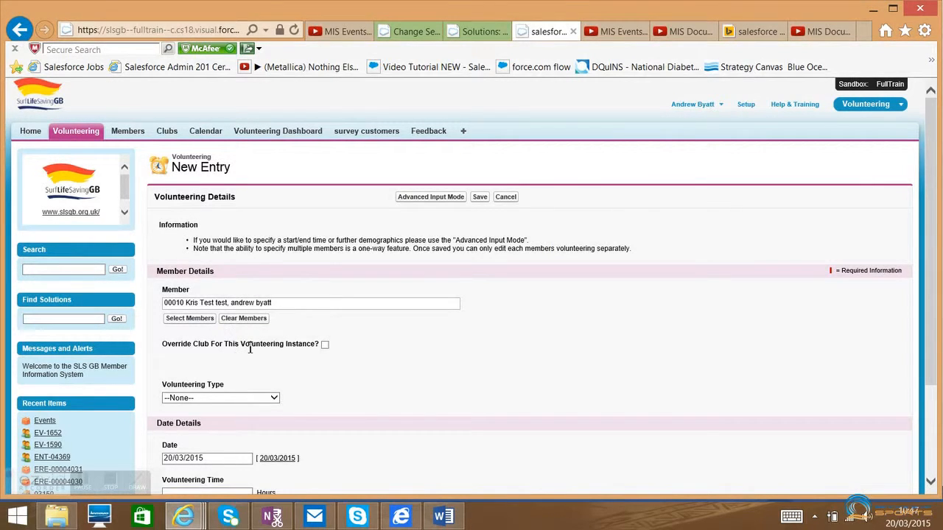
scroll(236, 344, down, 3)
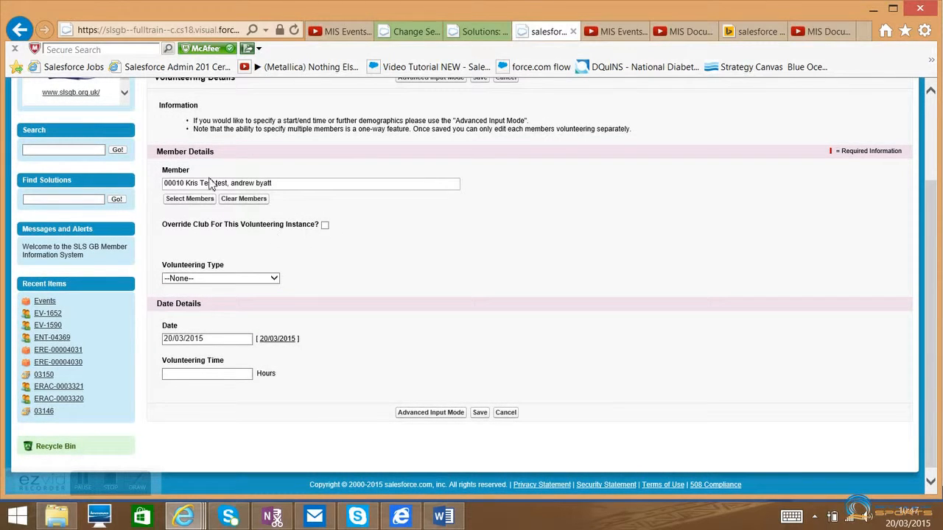
click(324, 226)
click(325, 226)
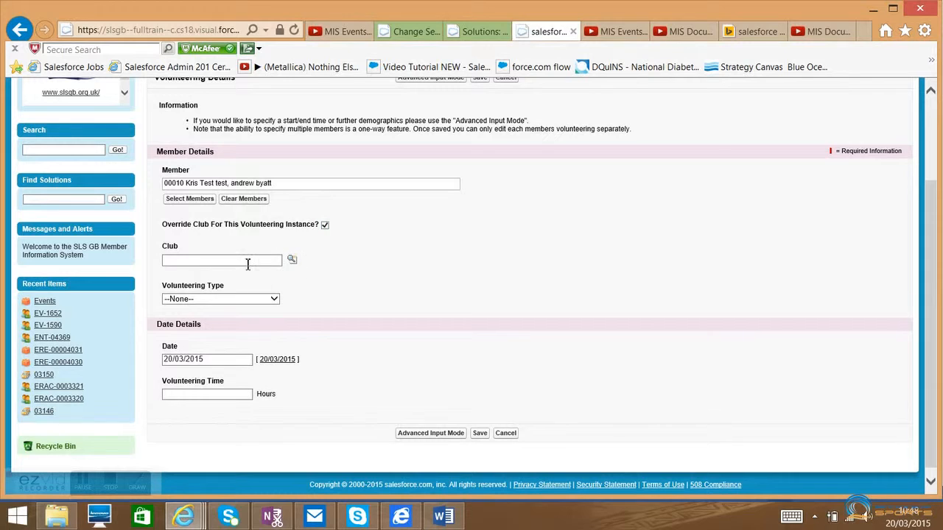
click(324, 226)
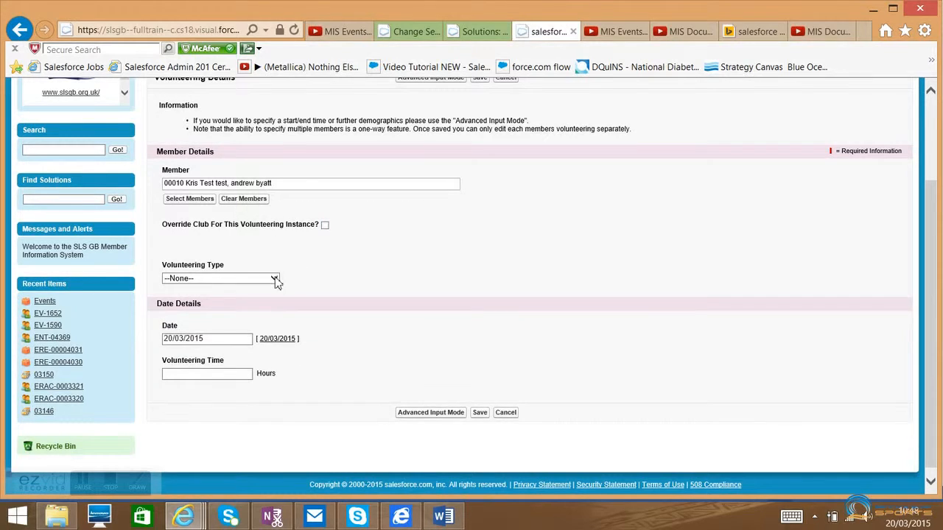
- Set the volunteering type to Project Work and the volunteering time to 4.00 hours
click(275, 280)
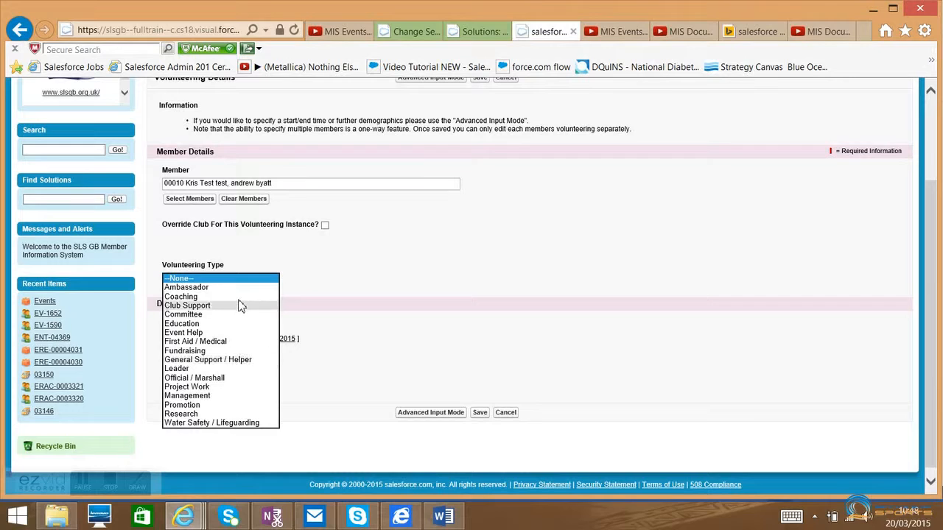
click(225, 388)
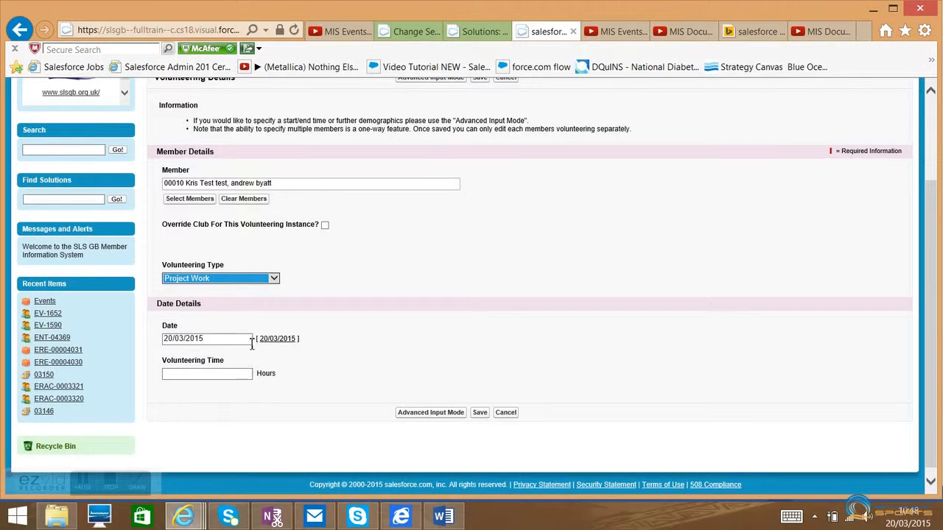
click(226, 375)
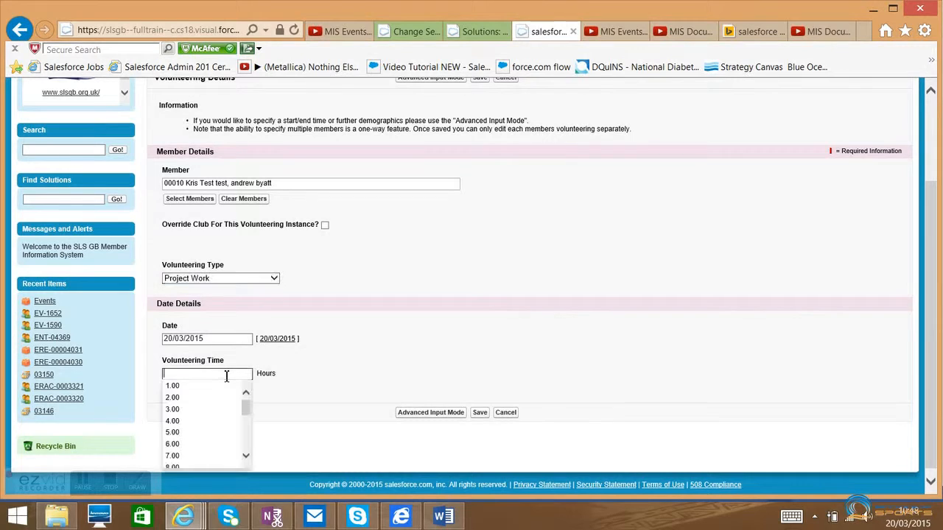
click(211, 422)
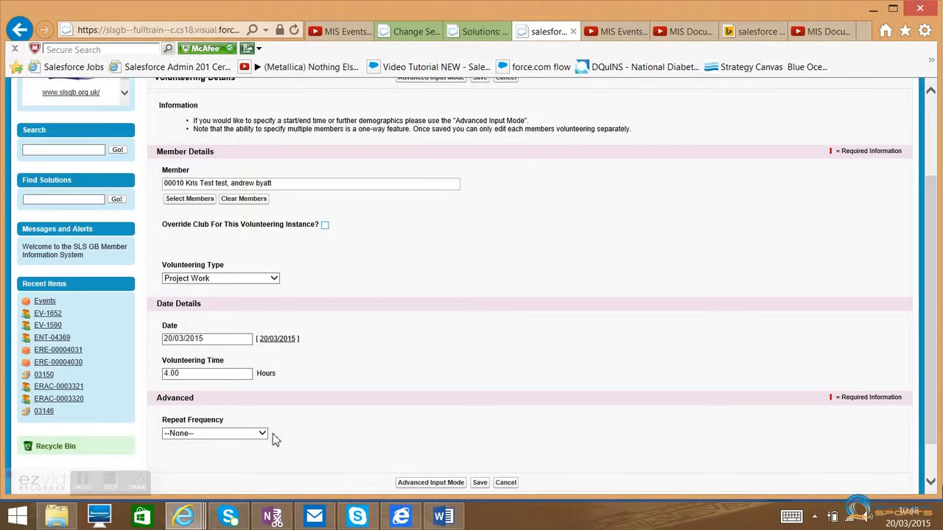
- Set the entry's repeat frequency to Weekly
scroll(382, 374, down, 3)
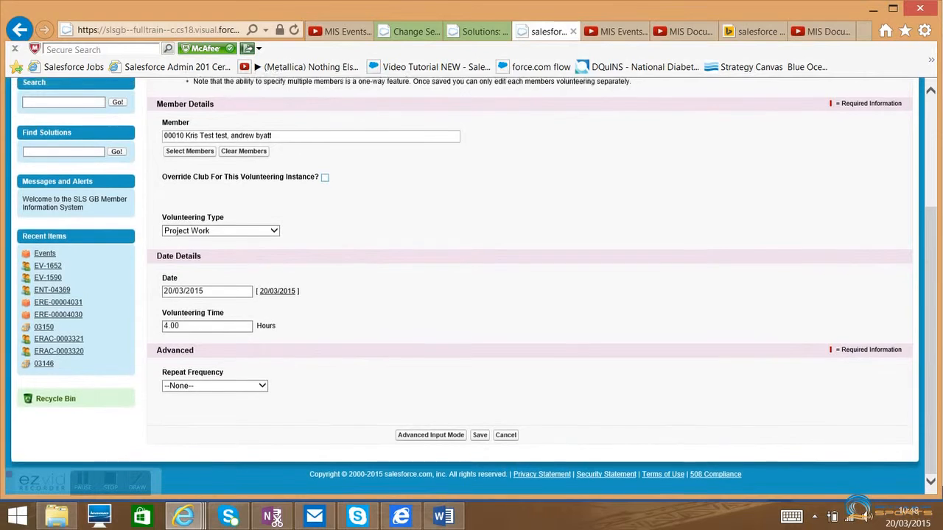
click(262, 387)
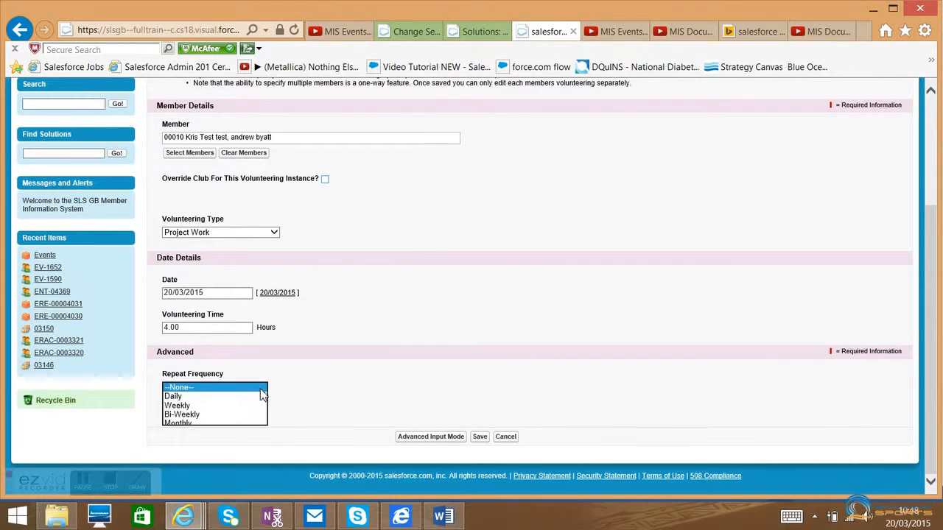
click(235, 406)
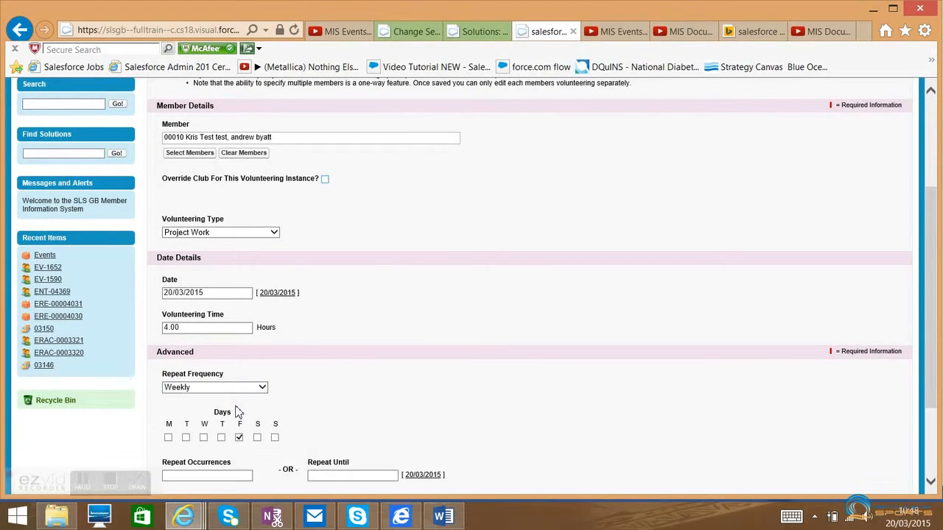
scroll(312, 418, down, 3)
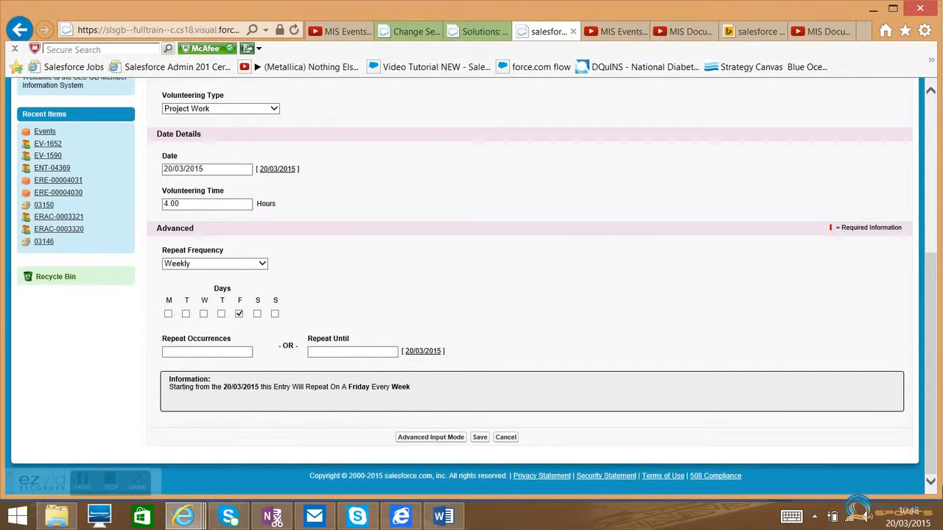
click(390, 352)
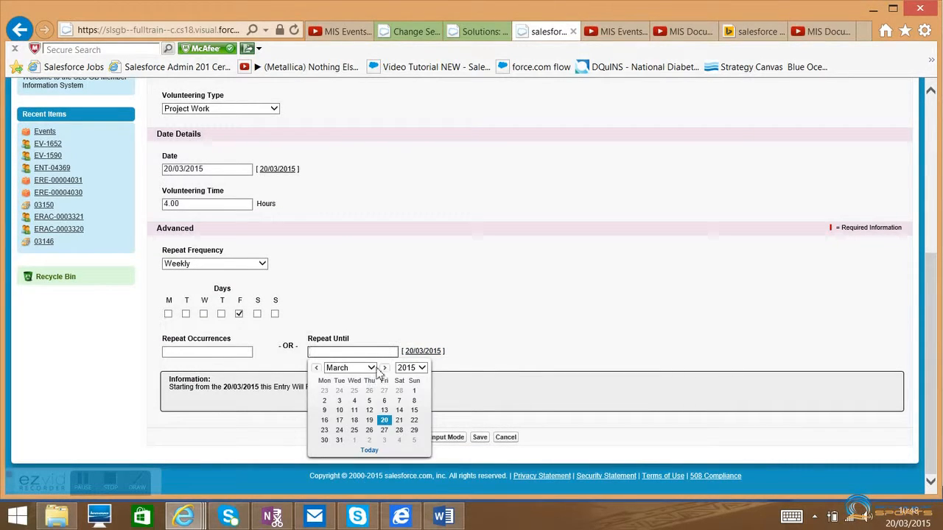
click(372, 368)
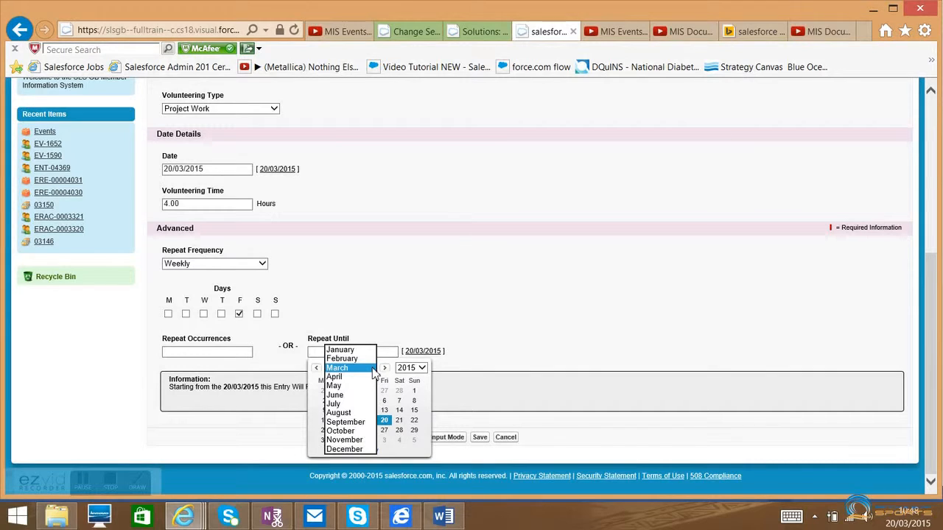
click(360, 386)
click(400, 331)
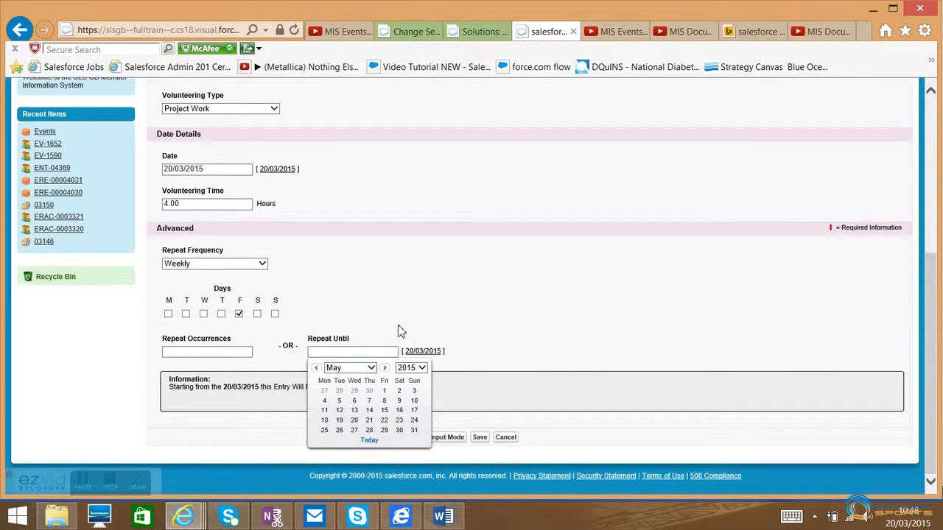
- Set the weekly repetition to run until 30/05/2015
click(353, 353)
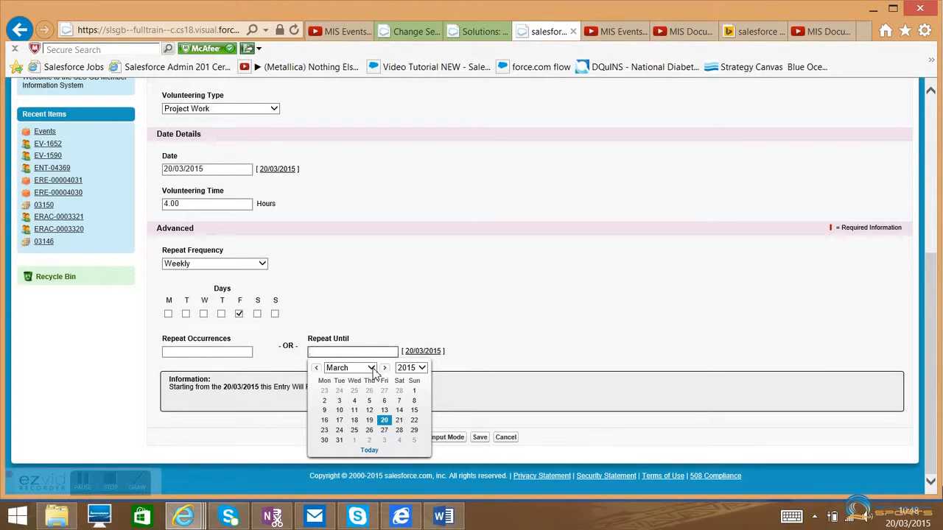
click(372, 368)
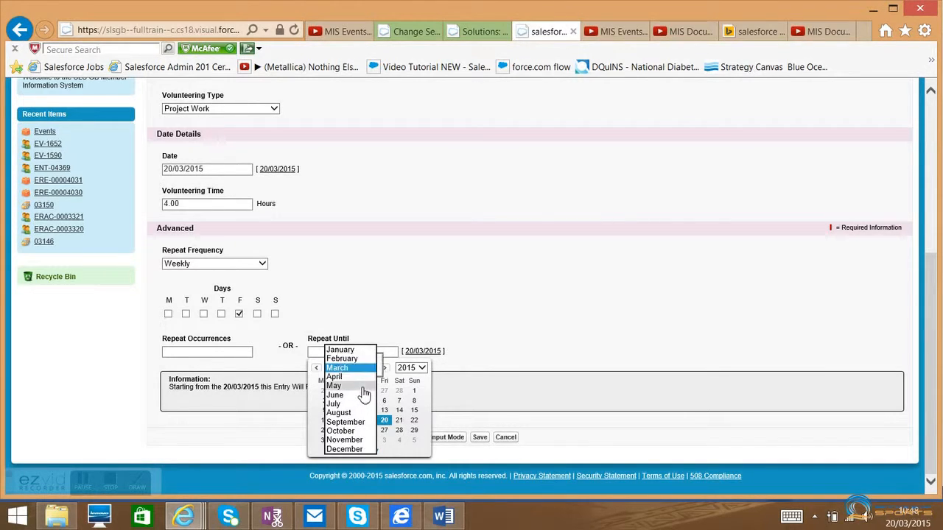
click(364, 387)
click(398, 434)
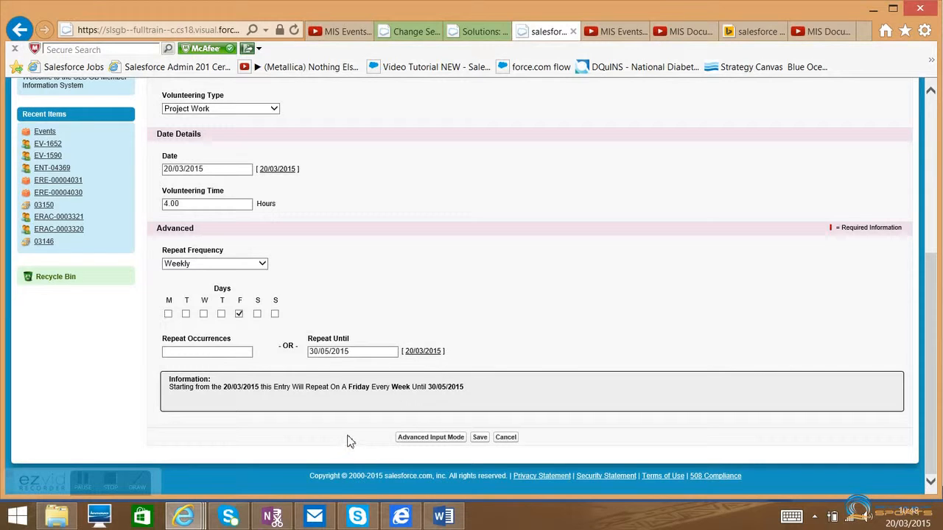
- Switch the entry to advanced input mode and set the beneficiaries to Mainly Members with primary age range 12 - 18
click(430, 437)
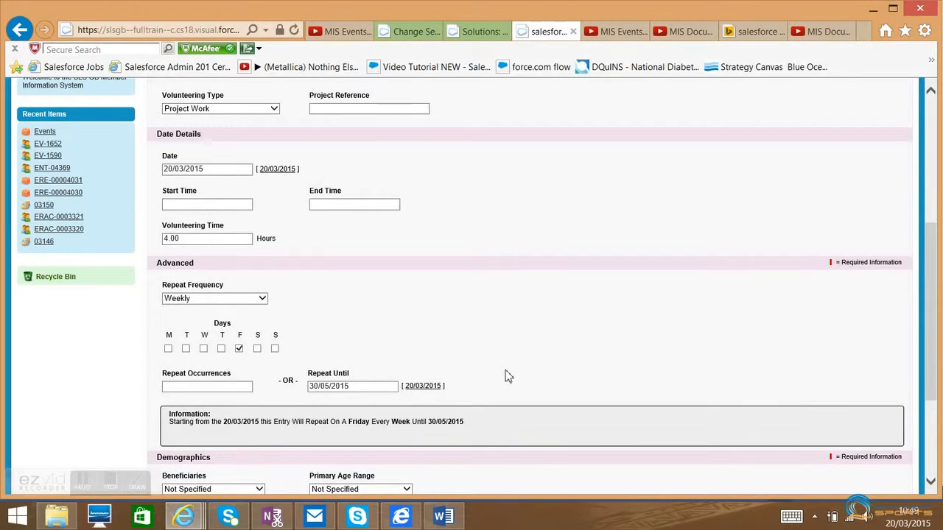
scroll(505, 375, down, 1)
scroll(471, 280, down, 3)
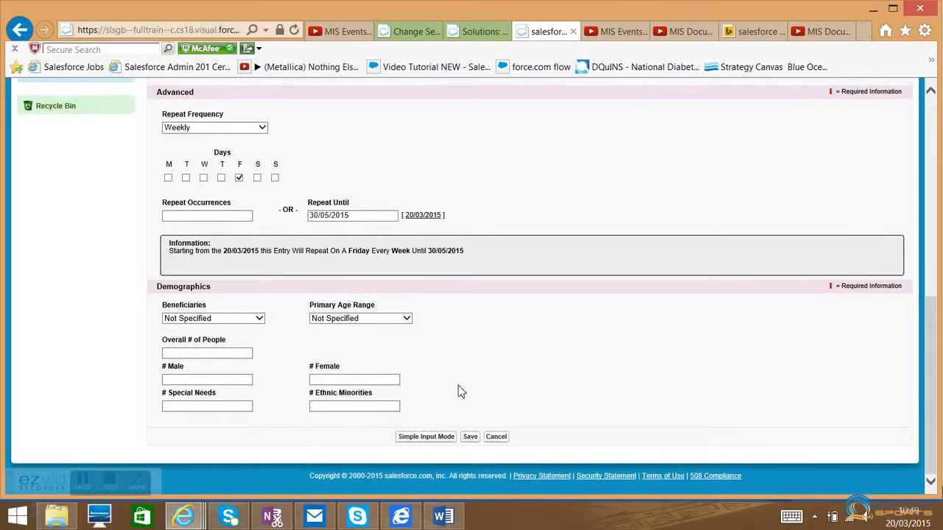
click(259, 319)
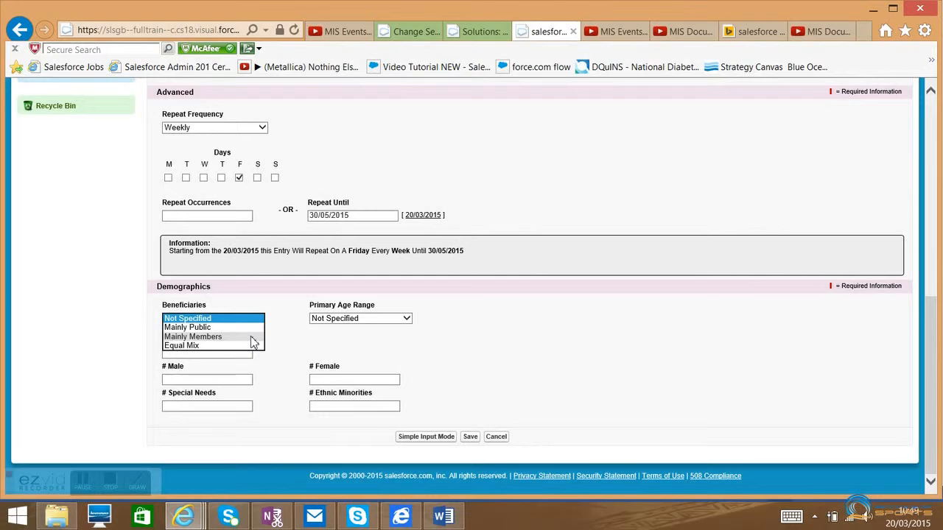
click(250, 337)
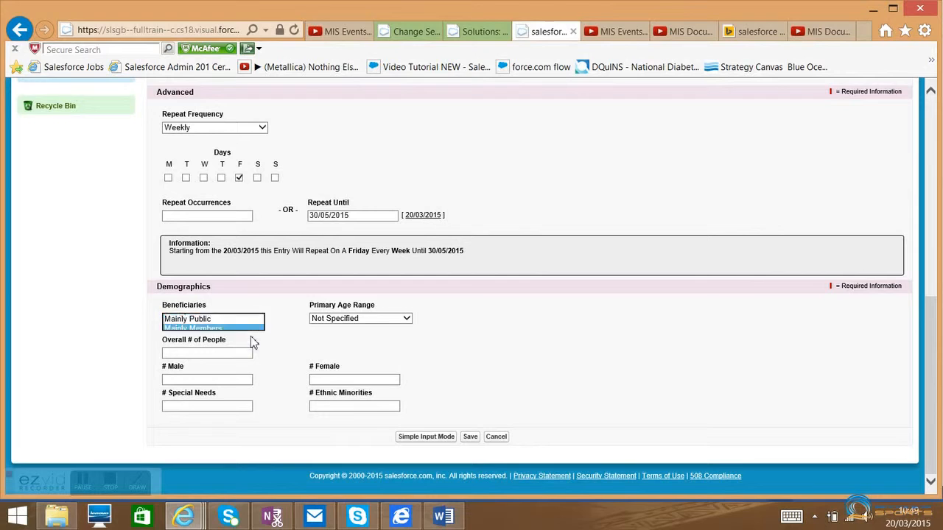
click(406, 319)
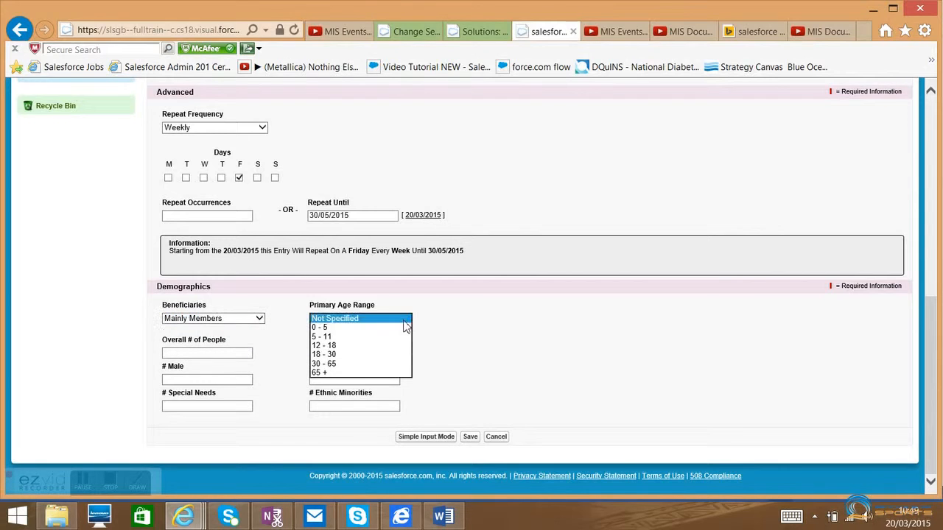
click(385, 346)
- Enter the demographics as 20 people overall, 10 male, 10 female and 10 with special needs
click(244, 356)
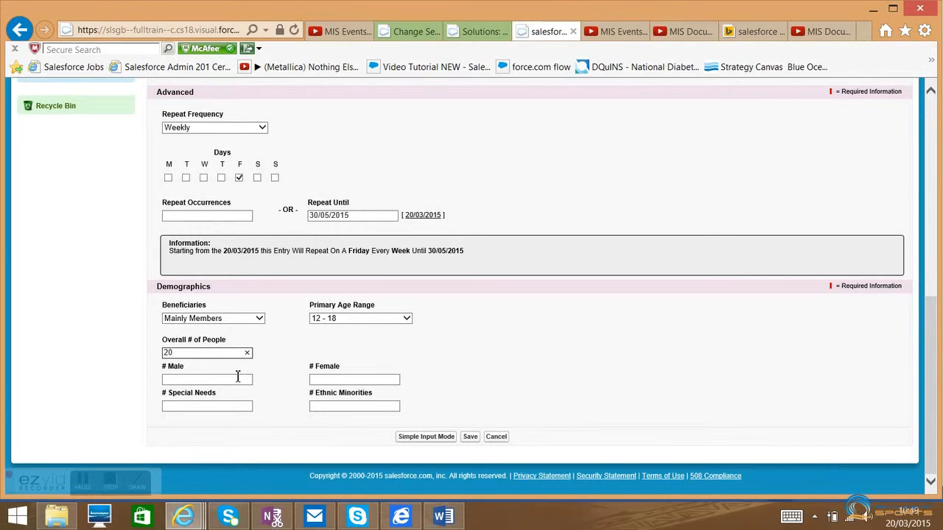
click(237, 380)
text(10)
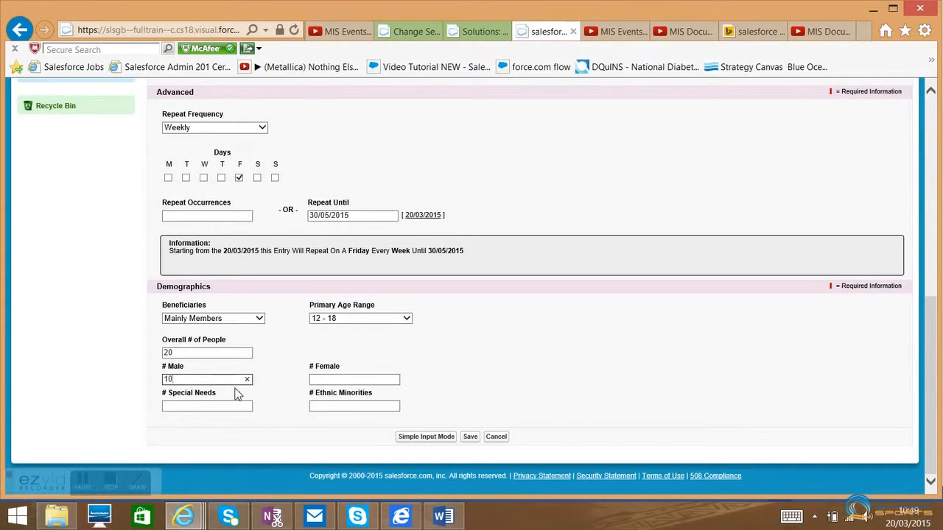
click(233, 407)
text(10)
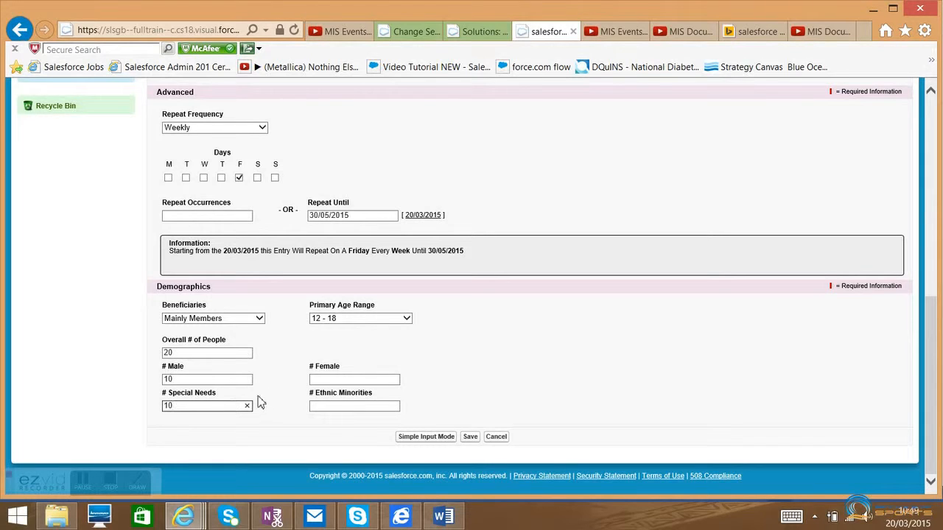
click(322, 380)
text(10)
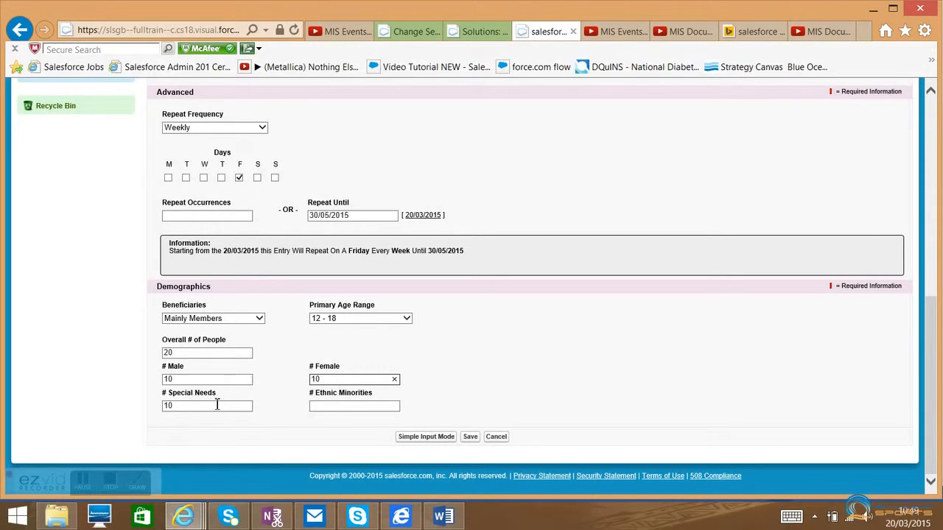
- Set the special needs and ethnic minorities counts to 1 each and save the volunteering entry
click(189, 409)
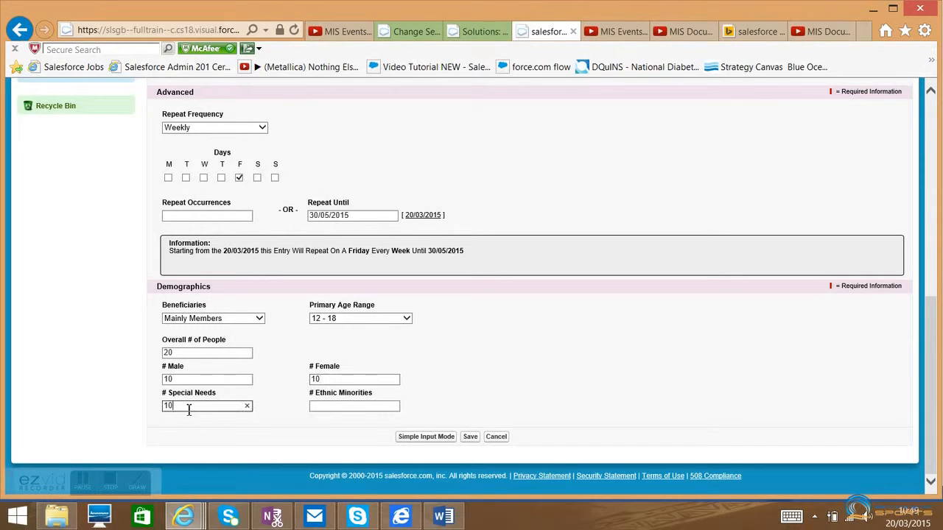
click(343, 412)
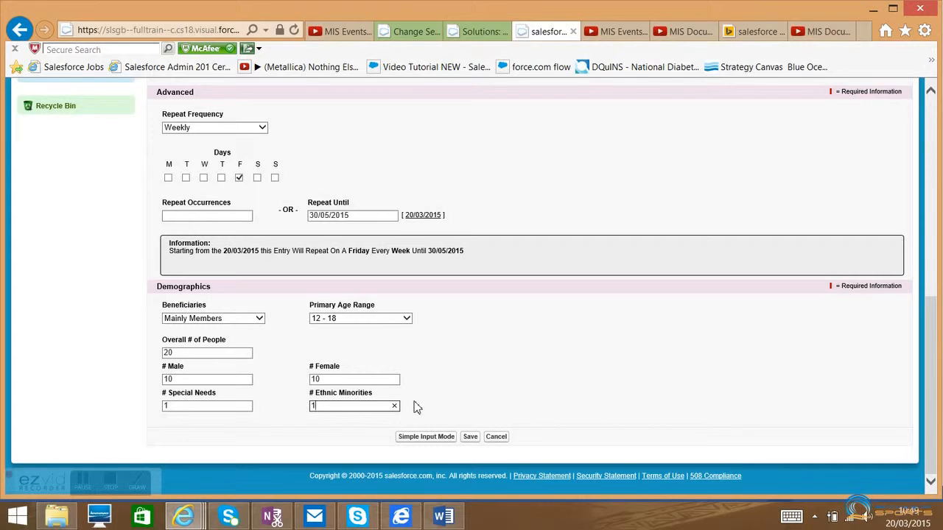
click(474, 440)
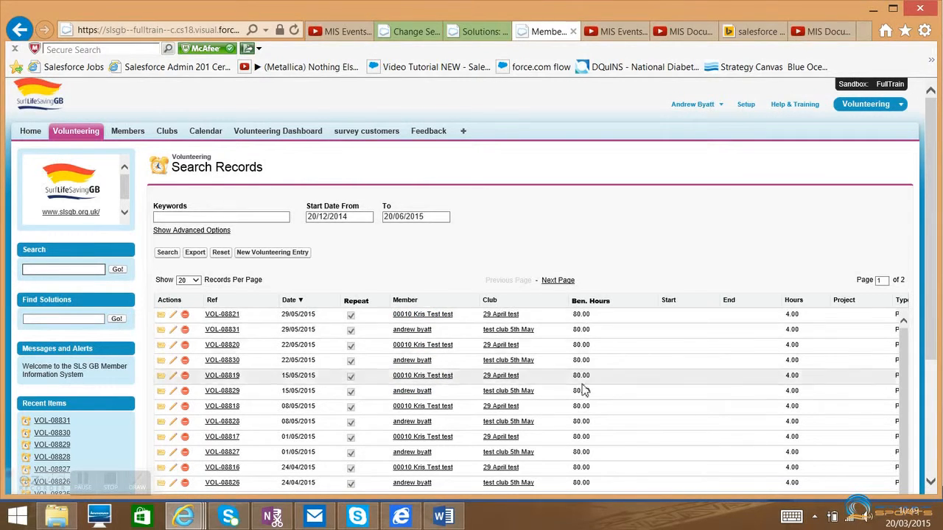
- Show the advanced filter options for searching volunteering records
click(219, 232)
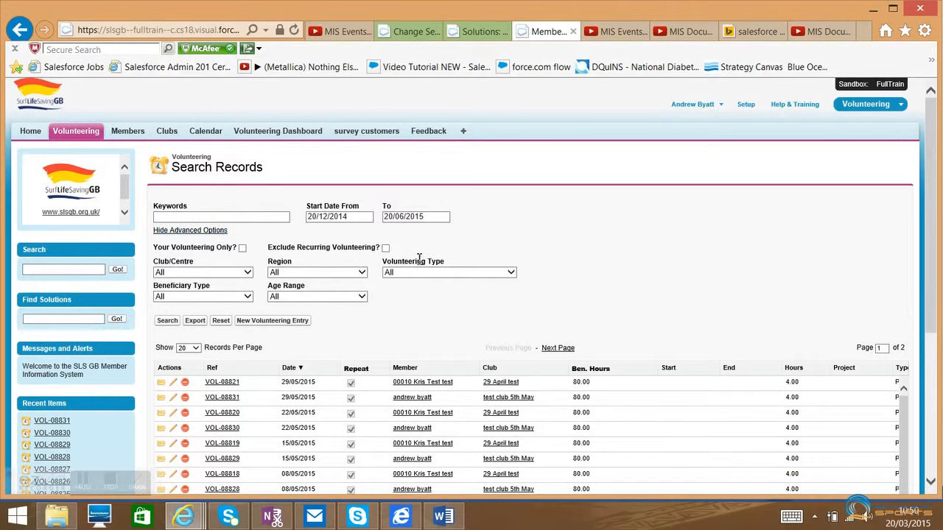
- Search the volunteering records with volunteering type Project Work and beneficiary type Mainly Members
scroll(444, 260, down, 3)
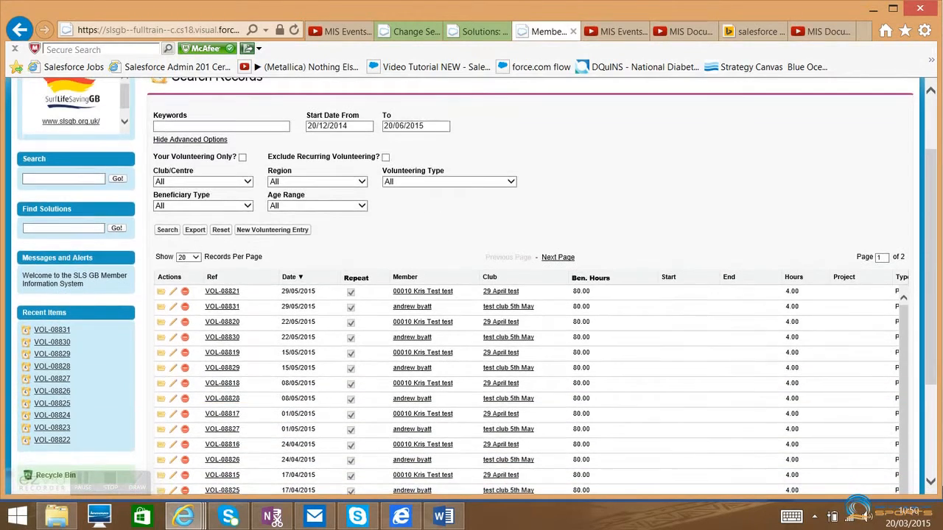
click(509, 182)
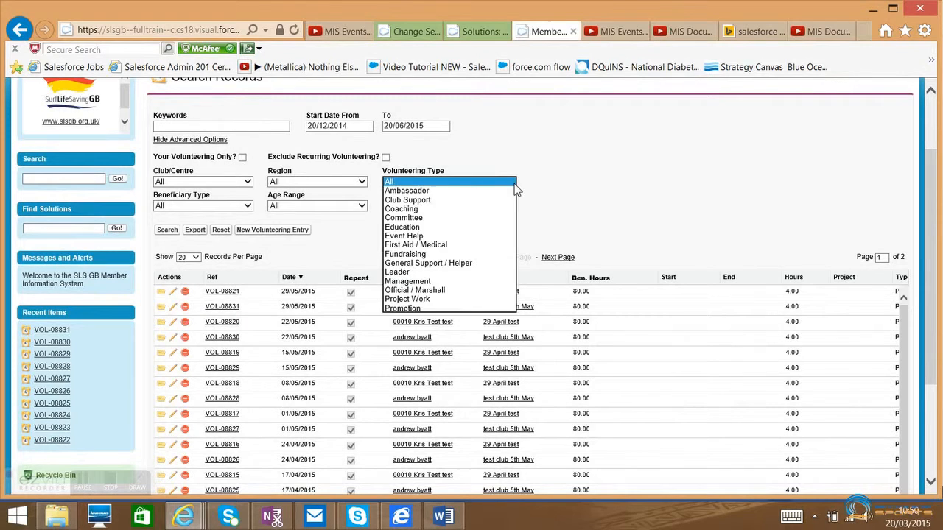
click(467, 299)
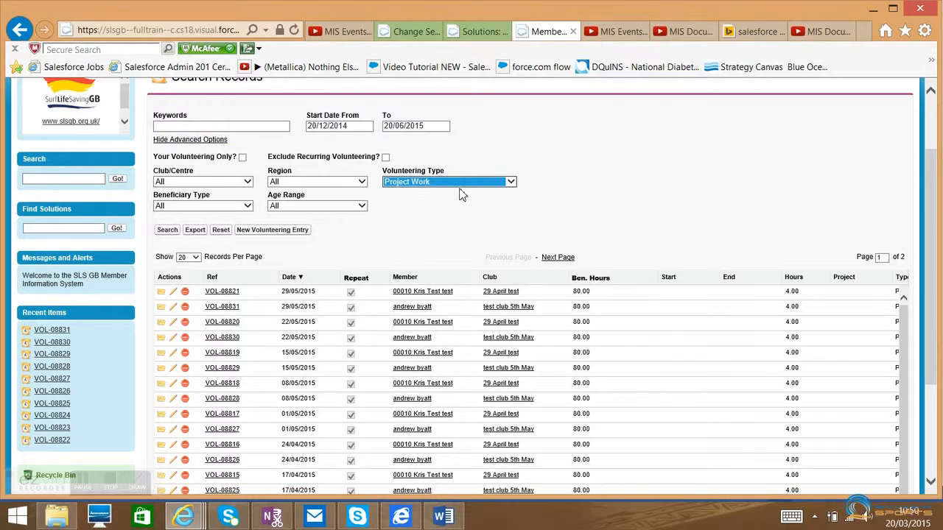
click(163, 232)
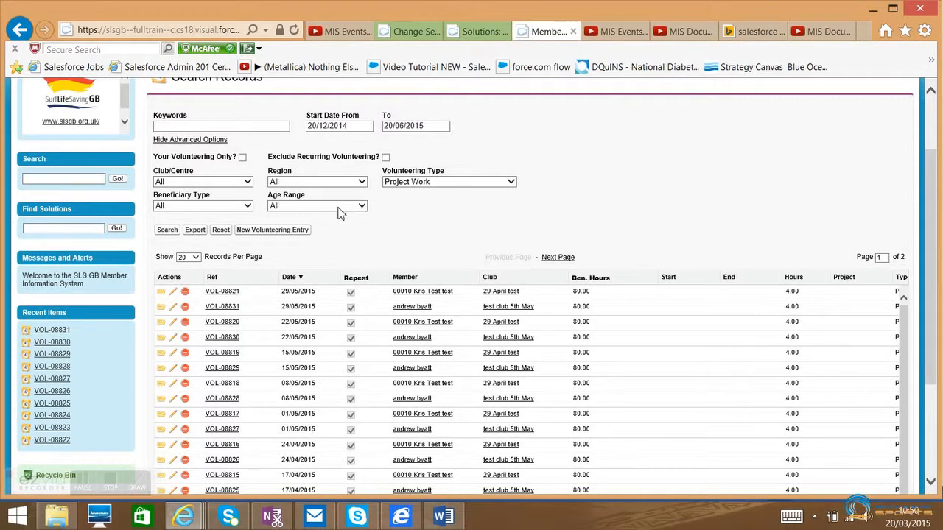
click(247, 207)
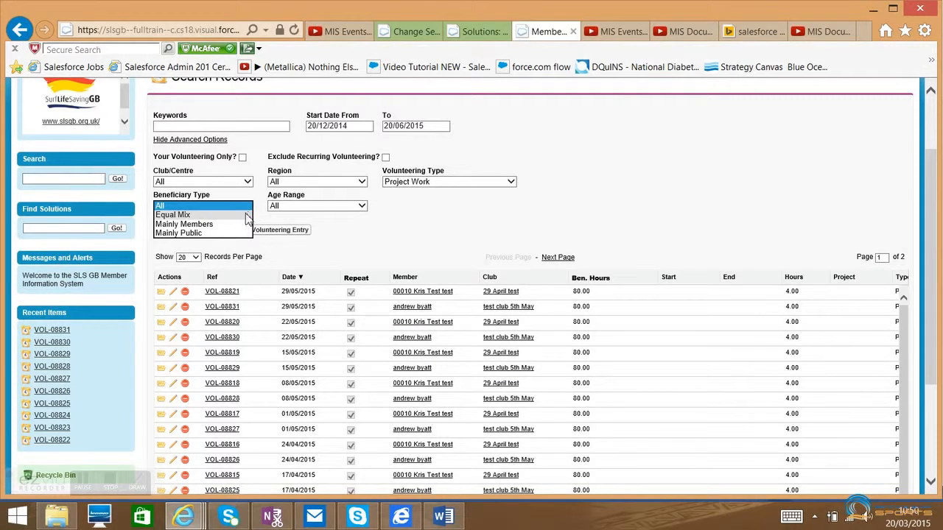
click(243, 225)
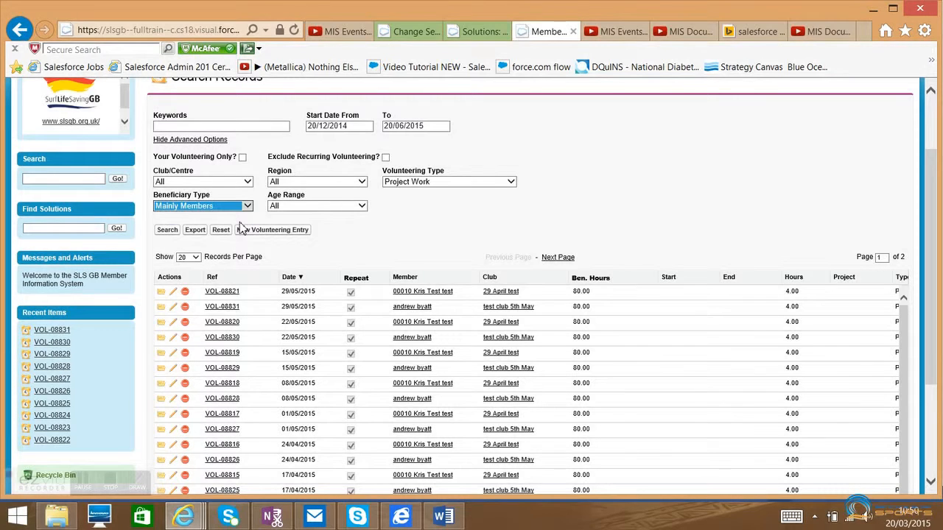
click(169, 233)
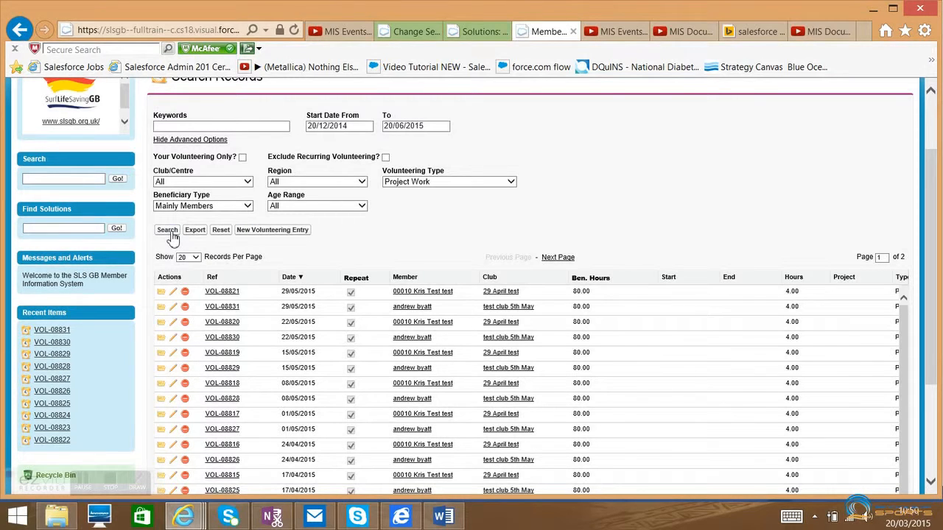
- Search the records with beneficiary type Mainly Public for comparison, and return the filter to Mainly Members
click(248, 209)
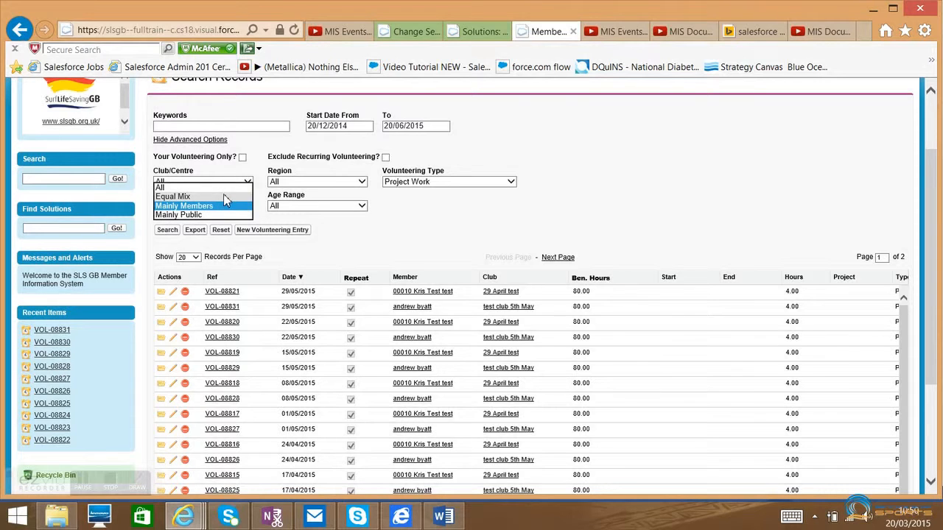
click(219, 214)
click(172, 232)
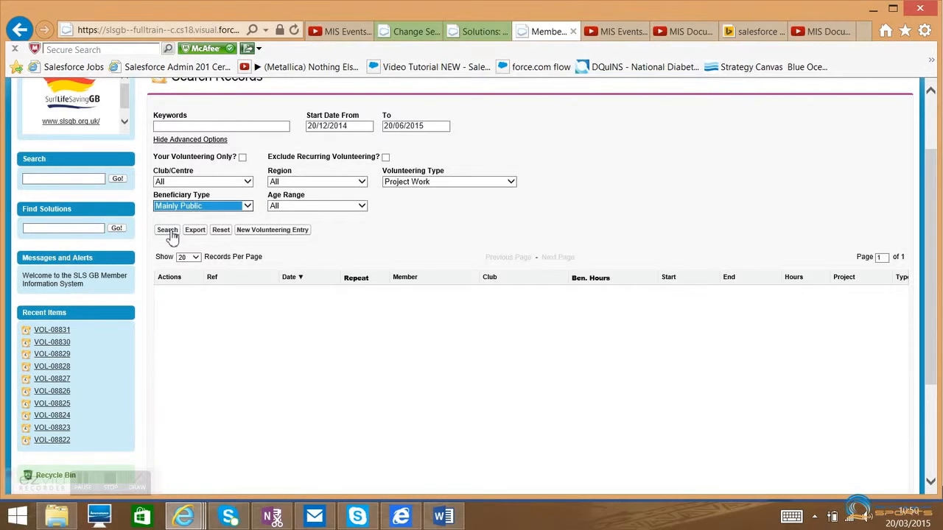
click(249, 212)
click(226, 198)
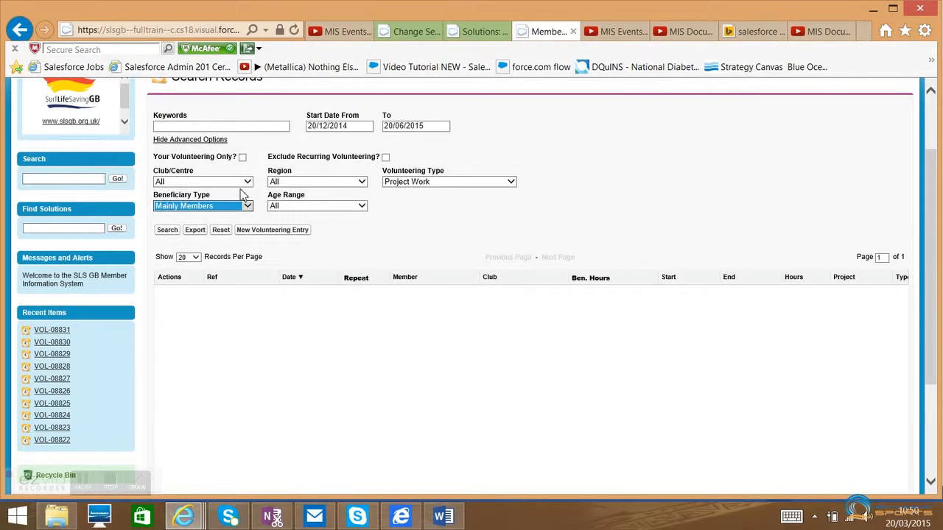
click(249, 183)
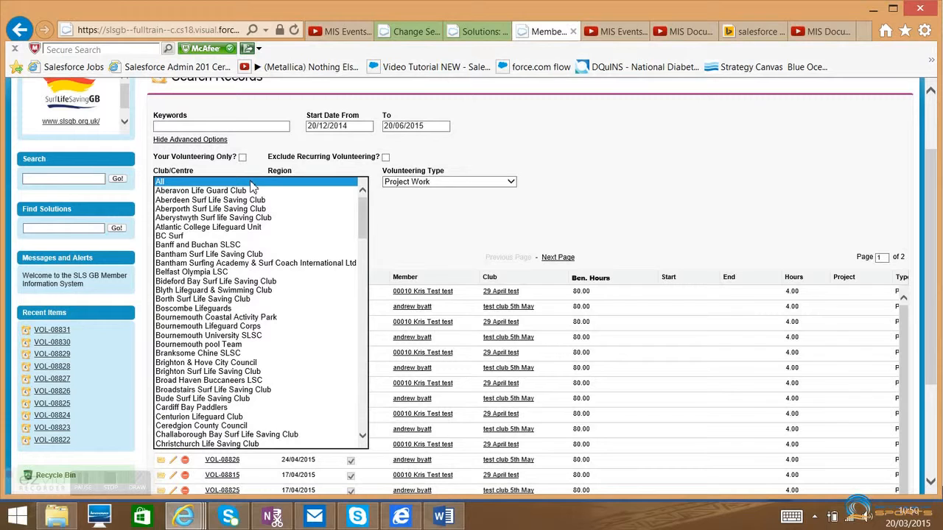
click(404, 232)
click(363, 188)
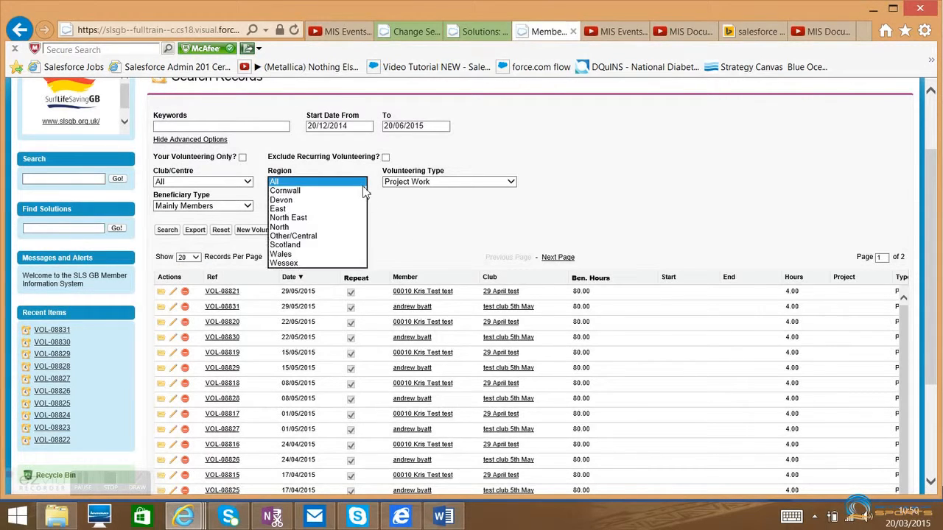
click(403, 231)
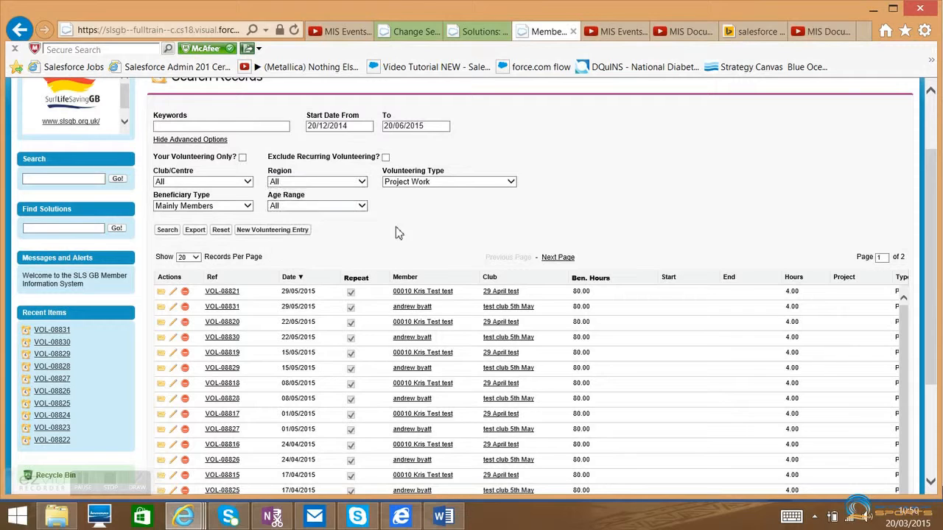
- Try the 18 - 30 age range filter on the records and change it to 12 - 18
click(362, 207)
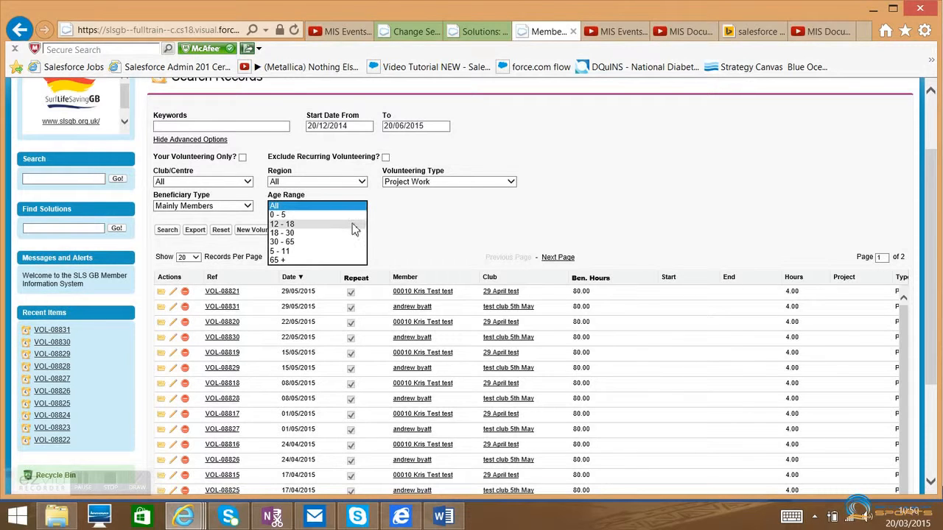
click(349, 233)
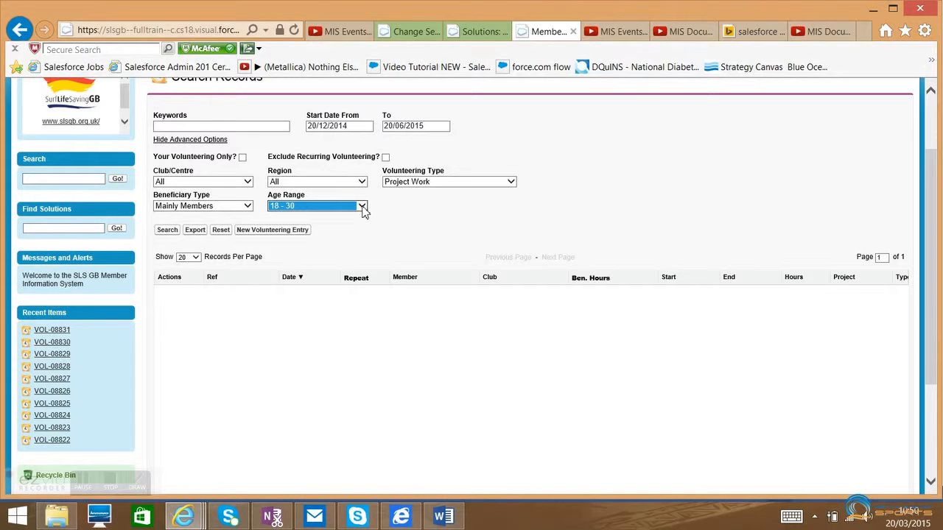
click(363, 208)
click(336, 197)
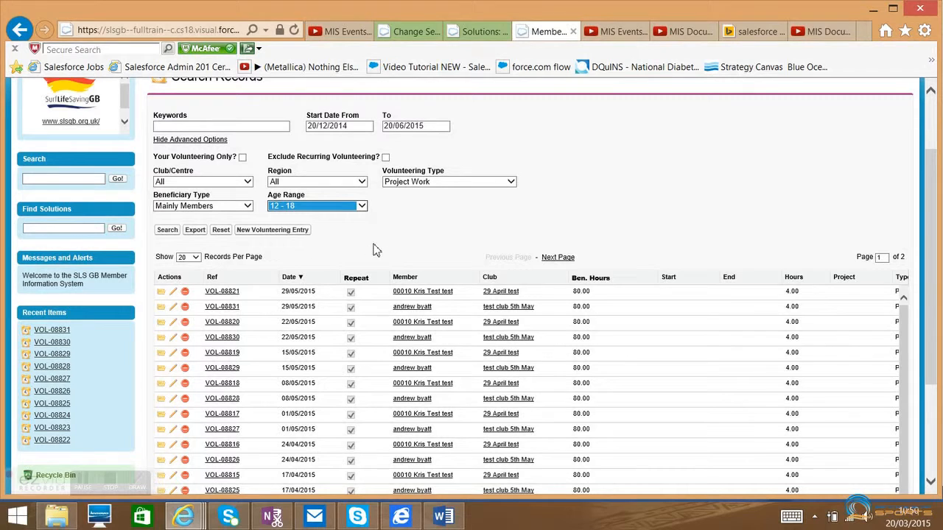
- Export the filtered volunteering records as a PDF and return to the record search page
click(196, 230)
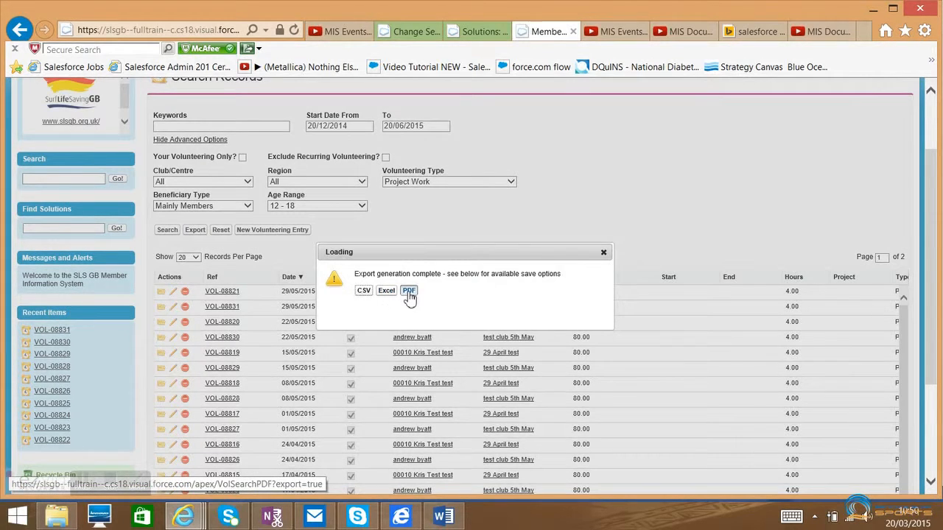
click(409, 292)
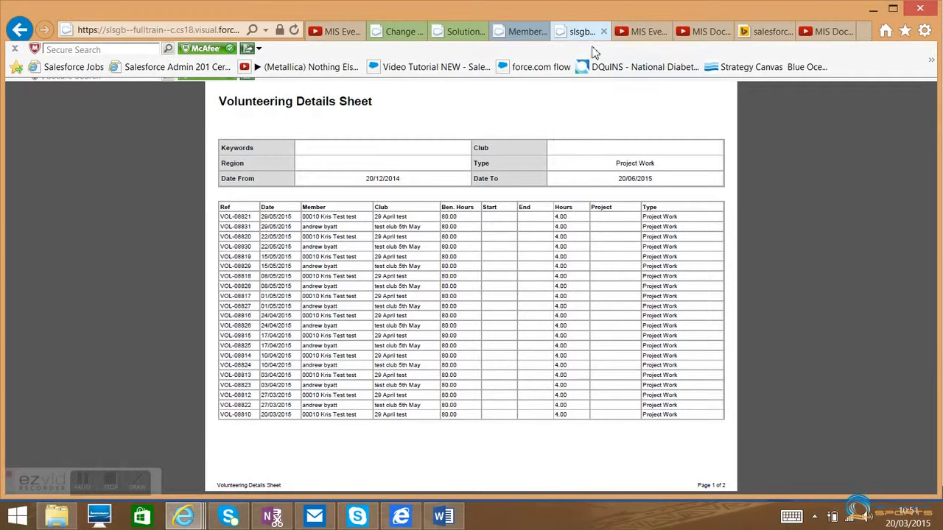
click(20, 31)
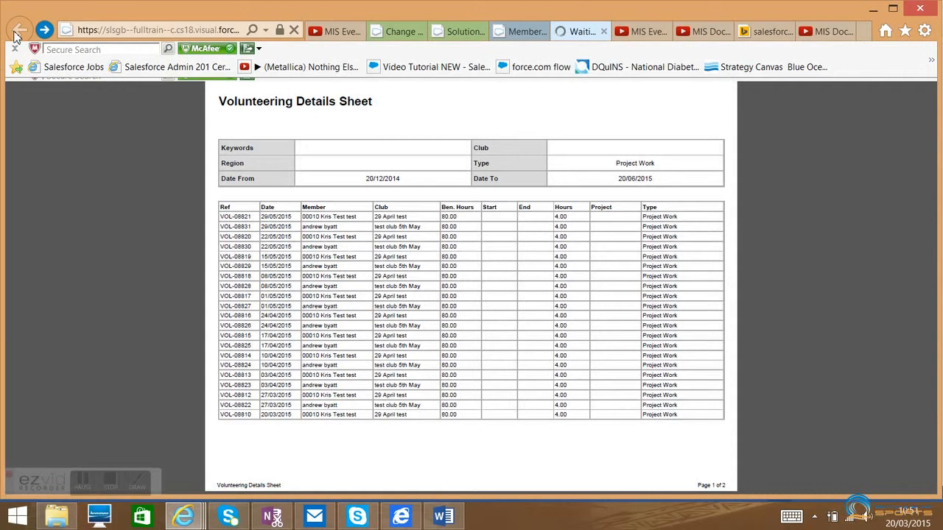
click(521, 32)
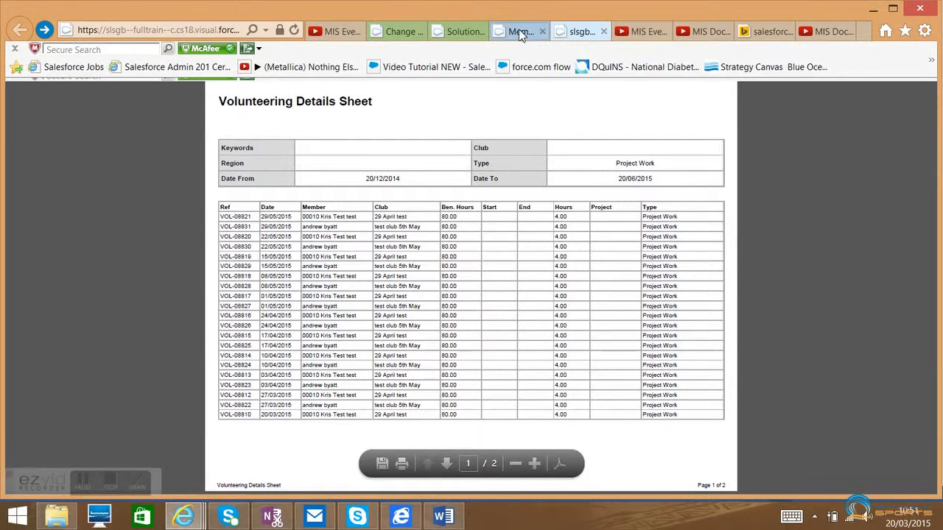
scroll(350, 245, up, 1)
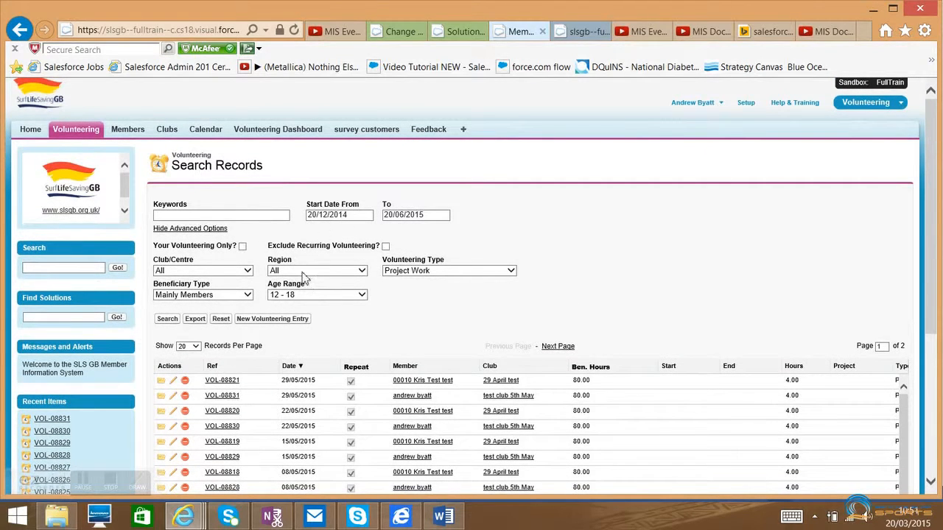
- Open the Volunteering Dashboard, look over its hours statistics and show the advanced filter options
click(279, 137)
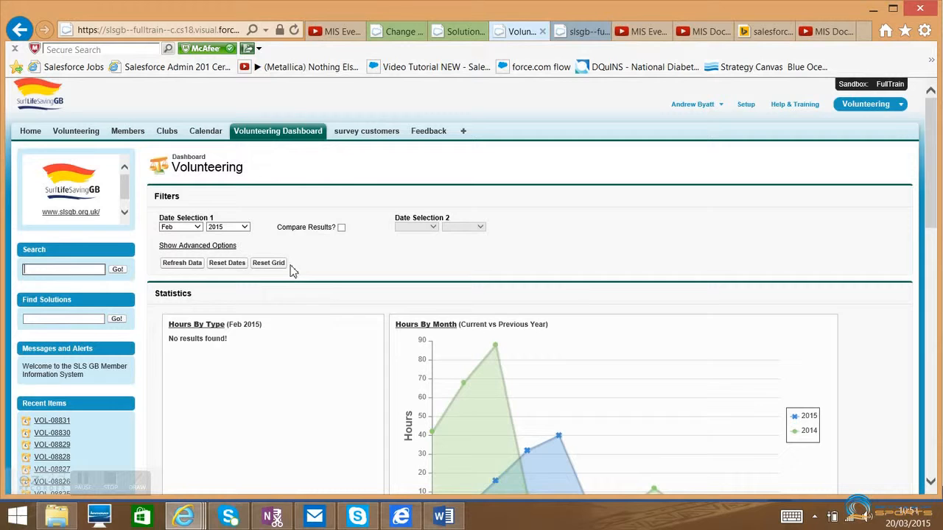
scroll(471, 295, down, 2)
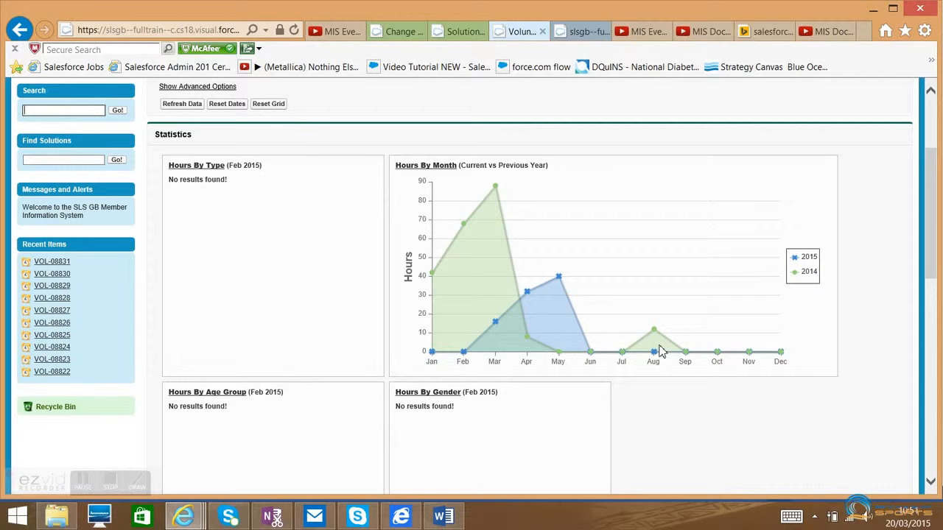
scroll(379, 284, up, 2)
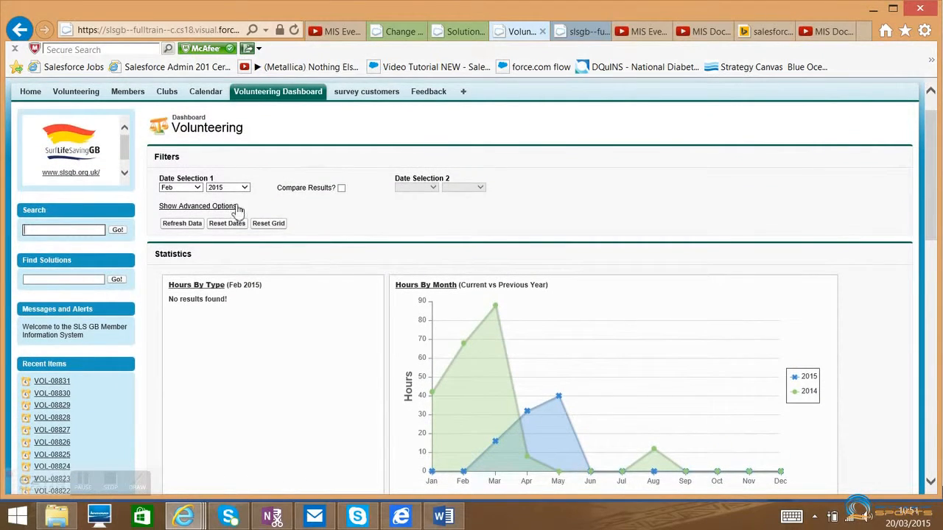
click(200, 209)
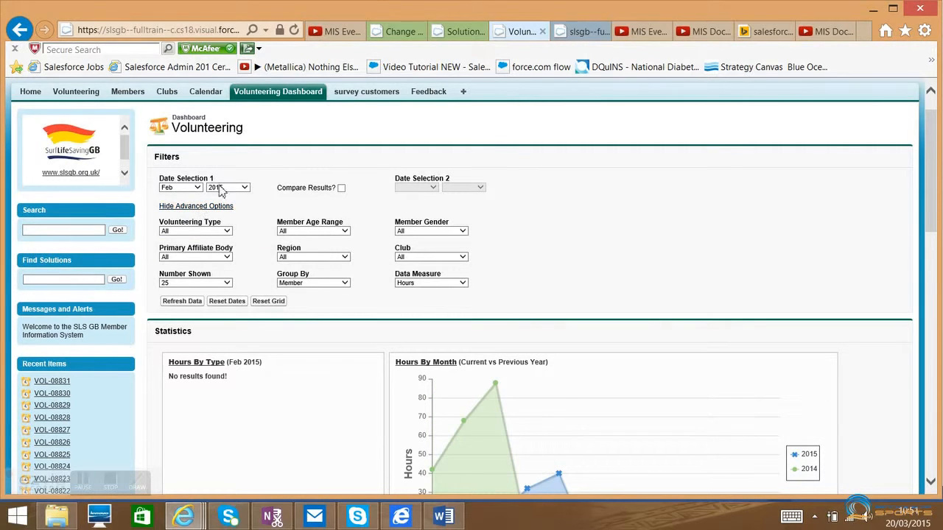